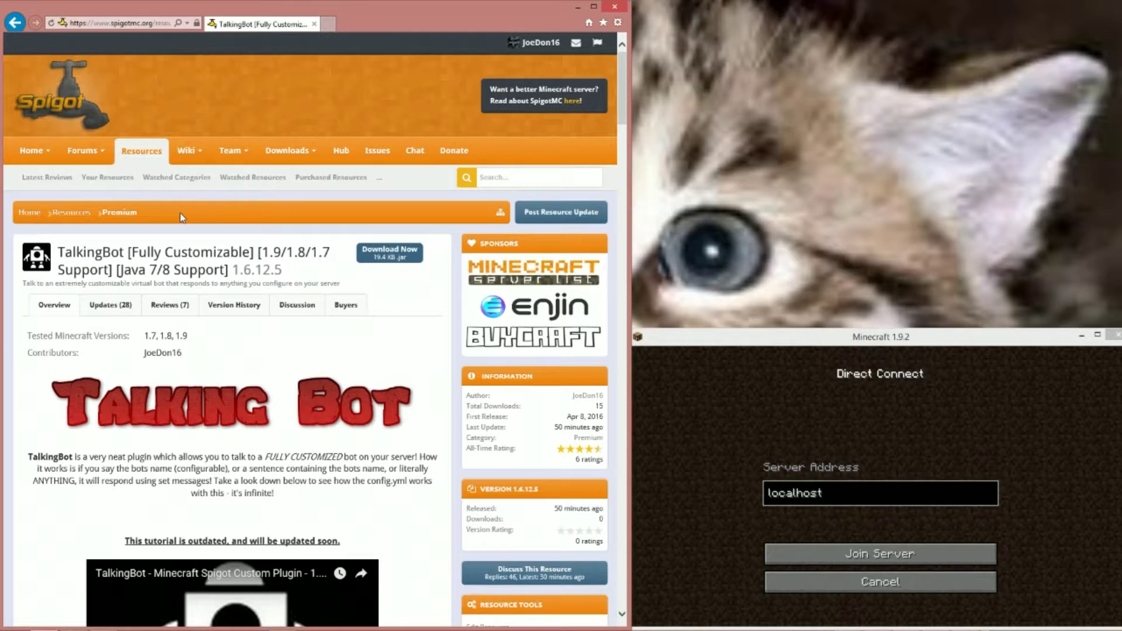
Open and close the Home menu, then select and deselect version number 1.6.12.5.
{"action": "left_click", "coordinate": [32, 152]}
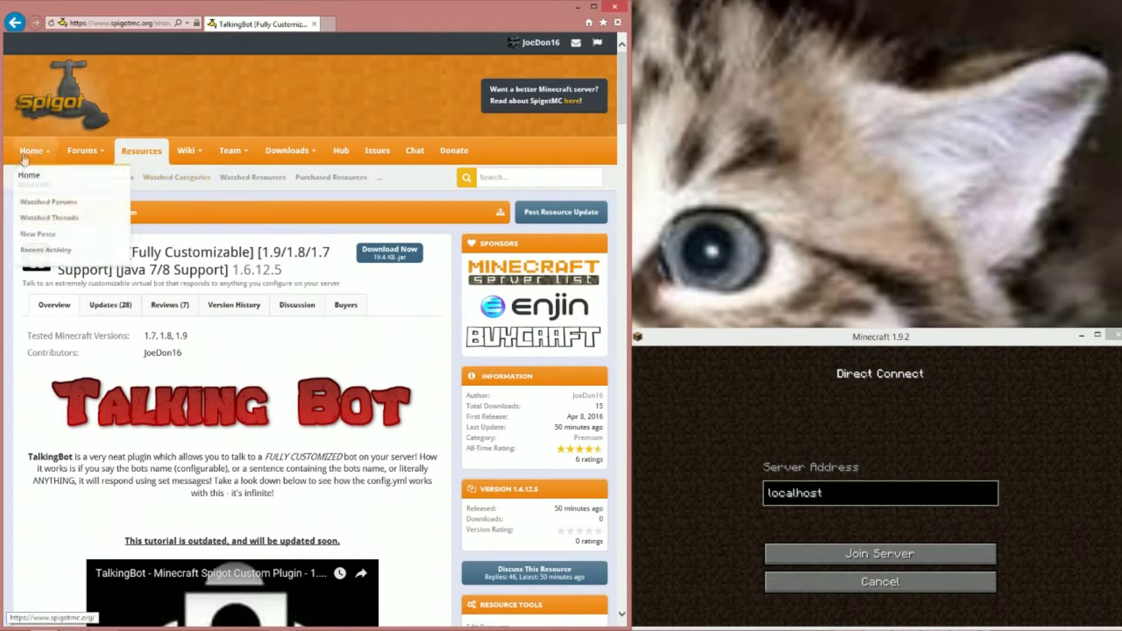
{"action": "left_click", "coordinate": [231, 252]}
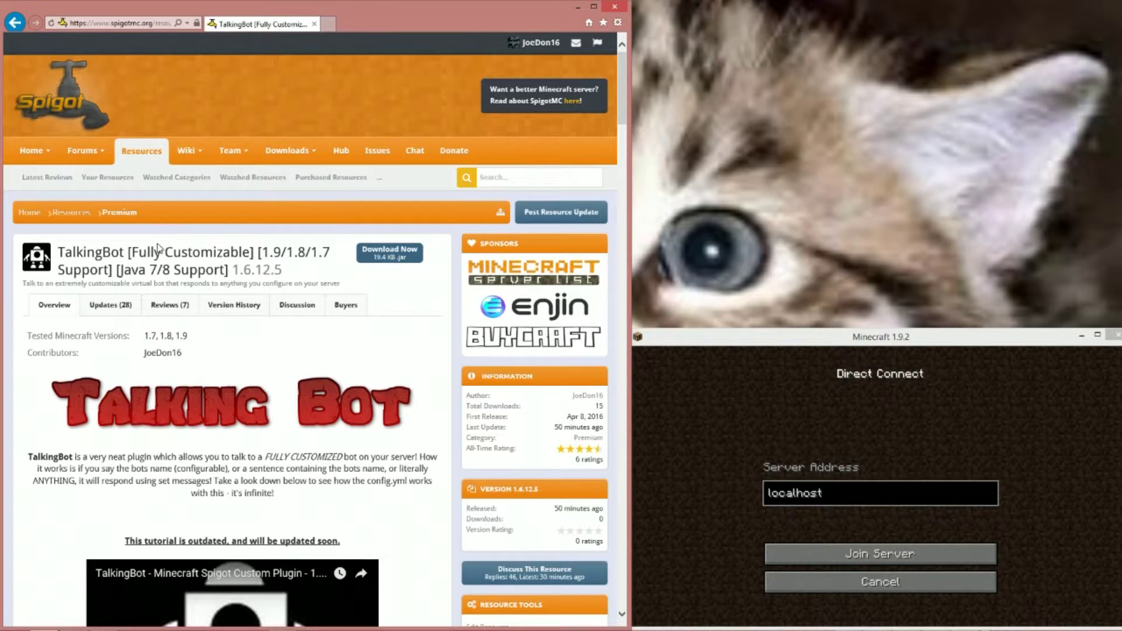
{"action": "mouse_move", "coordinate": [234, 270]}
{"action": "left_mouse_down"}
{"action": "mouse_move", "coordinate": [285, 270]}
{"action": "mouse_move", "coordinate": [233, 270]}
{"action": "left_mouse_up"}
{"action": "left_click", "coordinate": [286, 273]}
{"action": "left_click", "coordinate": [242, 269]}
Scroll down the TalkingBot page to its description and tutorial video.
{"action": "scroll", "coordinate": [238, 245], "scroll_direction": "down", "scroll_amount": 1}
{"action": "scroll", "coordinate": [237, 237], "scroll_direction": "up", "scroll_amount": 1}
{"action": "scroll", "coordinate": [269, 246], "scroll_direction": "down", "scroll_amount": 3}
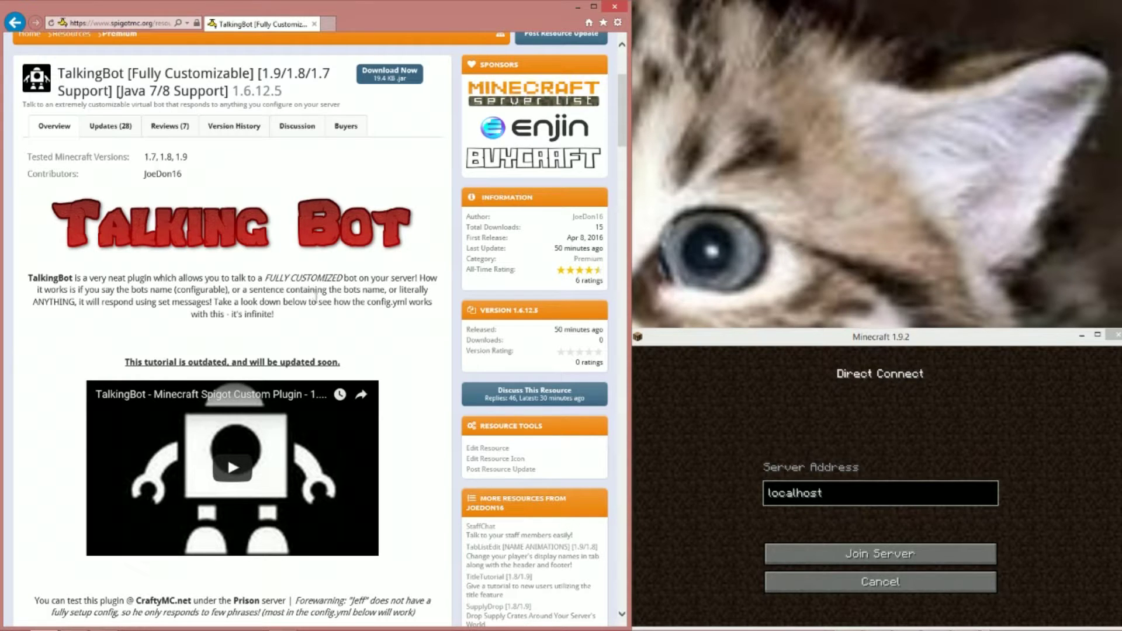
Scroll past the video to the Commands and Permissions for /talkingbot toggle, add and reload.
{"action": "scroll", "coordinate": [228, 288], "scroll_direction": "down", "scroll_amount": 2}
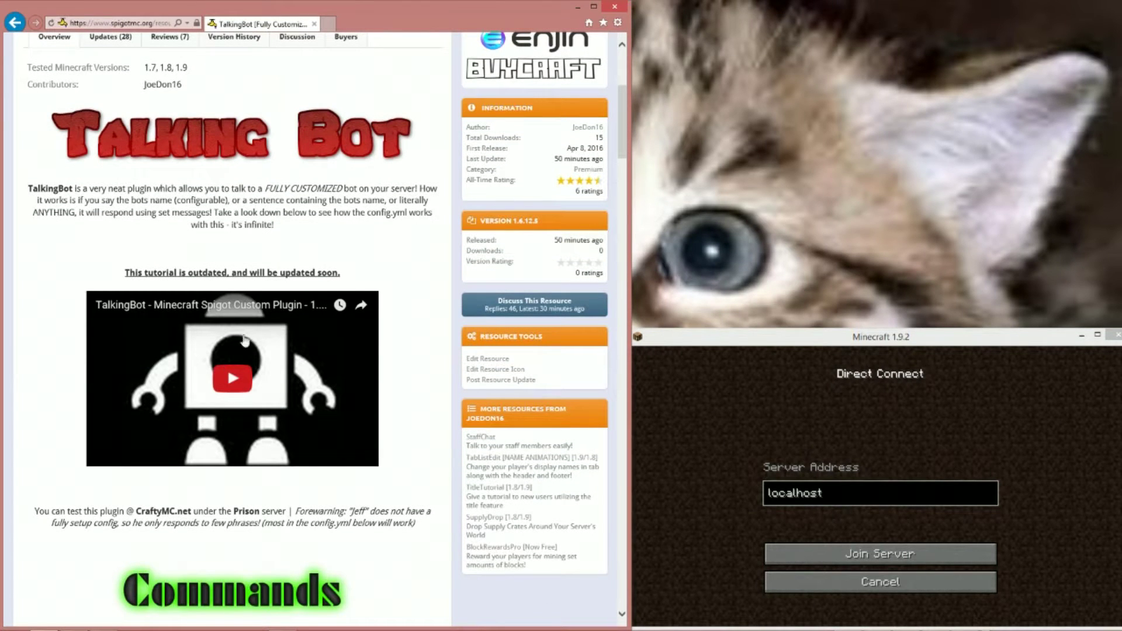
{"action": "scroll", "coordinate": [237, 291], "scroll_direction": "down", "scroll_amount": 3}
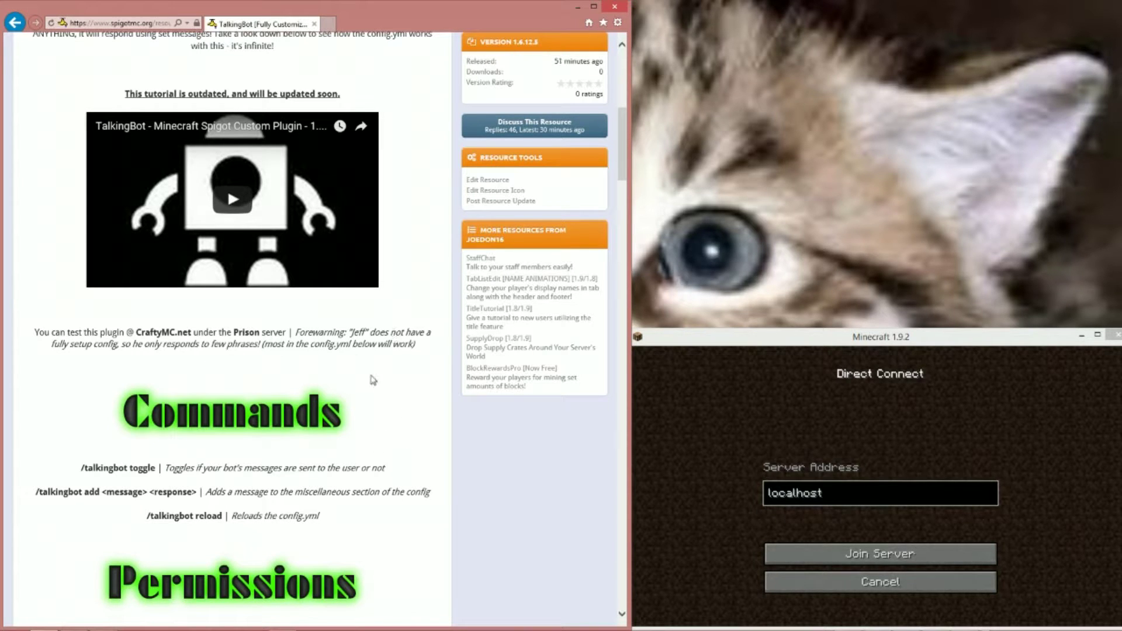
{"action": "scroll", "coordinate": [373, 339], "scroll_direction": "down", "scroll_amount": 3}
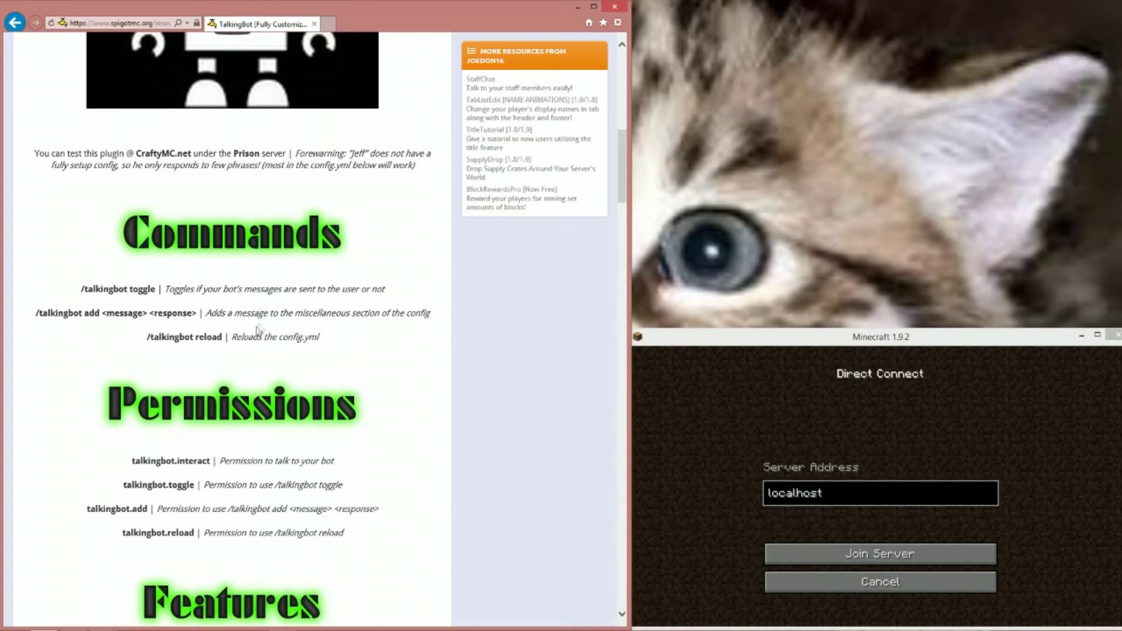
{"action": "scroll", "coordinate": [362, 295], "scroll_direction": "down", "scroll_amount": 5}
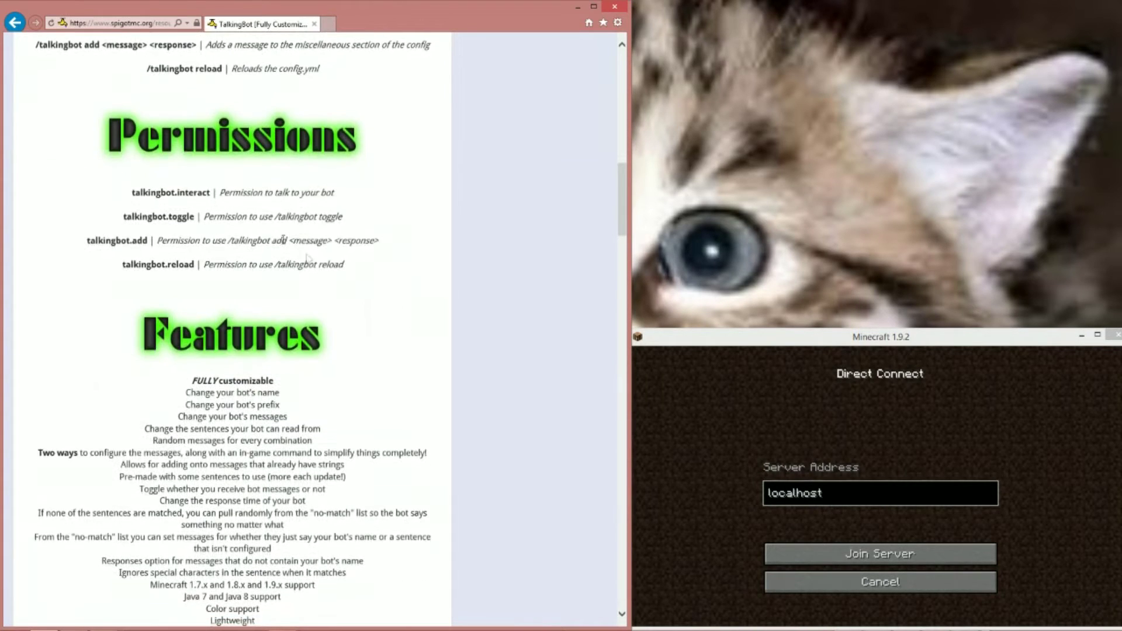
Scroll through the whole Features list down to the How It Works heading.
{"action": "scroll", "coordinate": [306, 261], "scroll_direction": "up", "scroll_amount": 2}
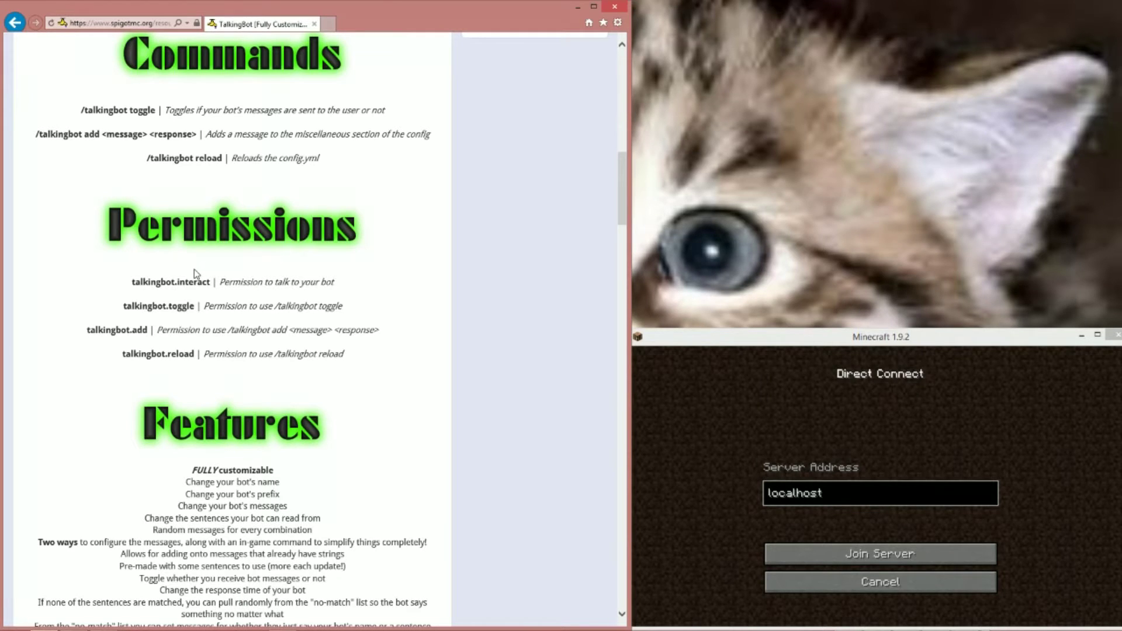
{"action": "scroll", "coordinate": [265, 301], "scroll_direction": "down", "scroll_amount": 3}
{"action": "scroll", "coordinate": [271, 288], "scroll_direction": "down", "scroll_amount": 2}
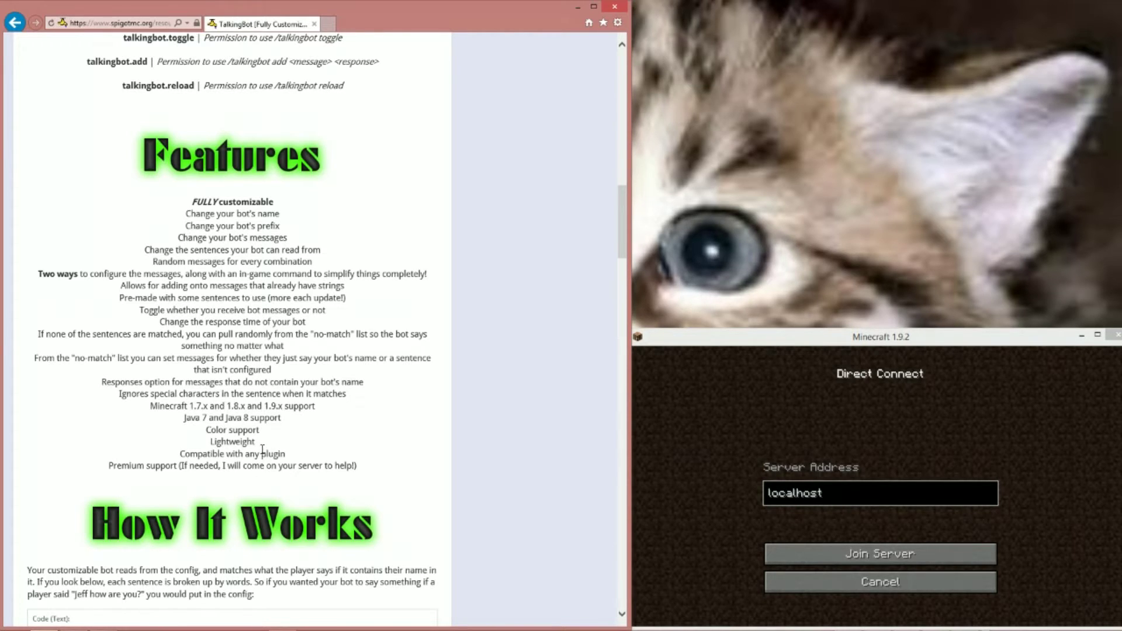
Highlight and clear the Premium support feature line, then scroll to How It Works.
{"action": "scroll", "coordinate": [208, 418], "scroll_direction": "down", "scroll_amount": 3}
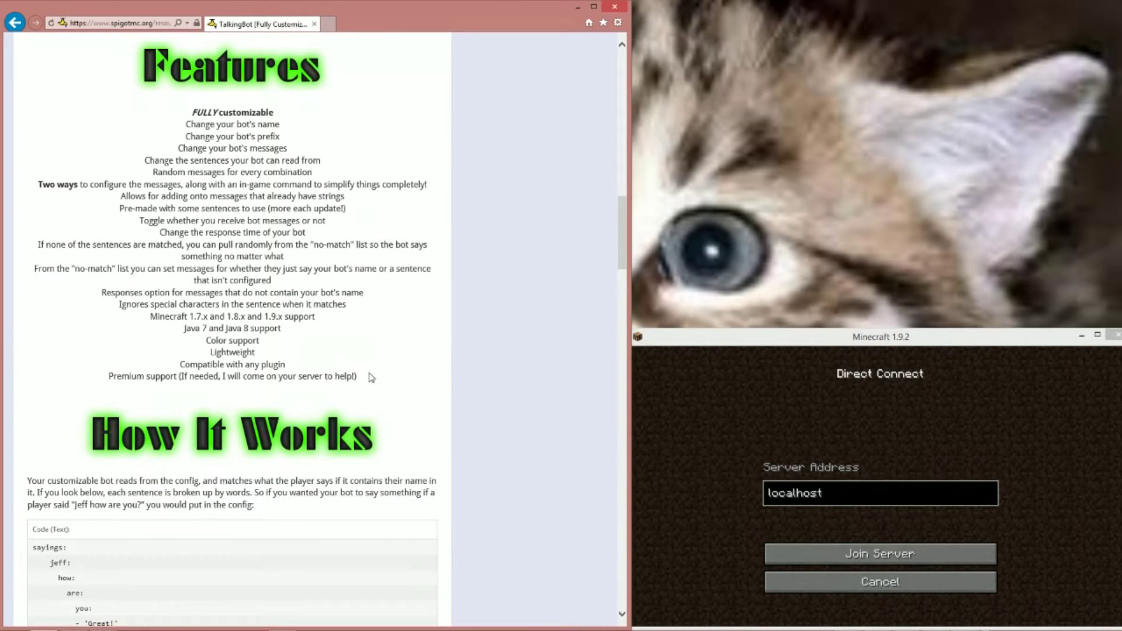
{"action": "left_click_drag", "start_coordinate": [362, 379], "coordinate": [114, 380]}
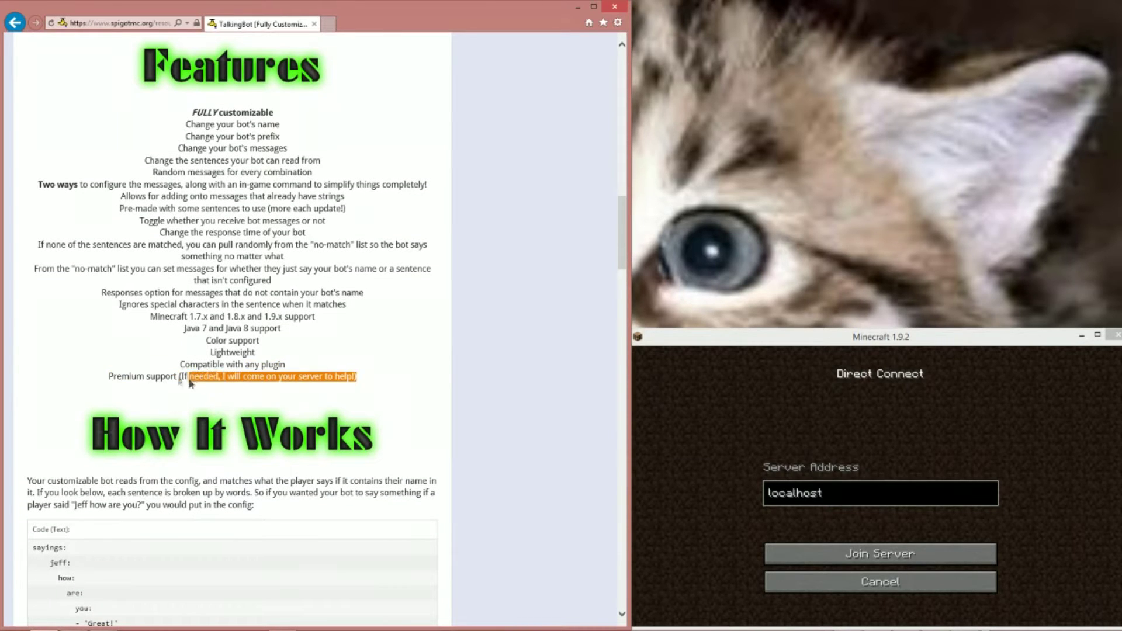
{"action": "left_click", "coordinate": [277, 342]}
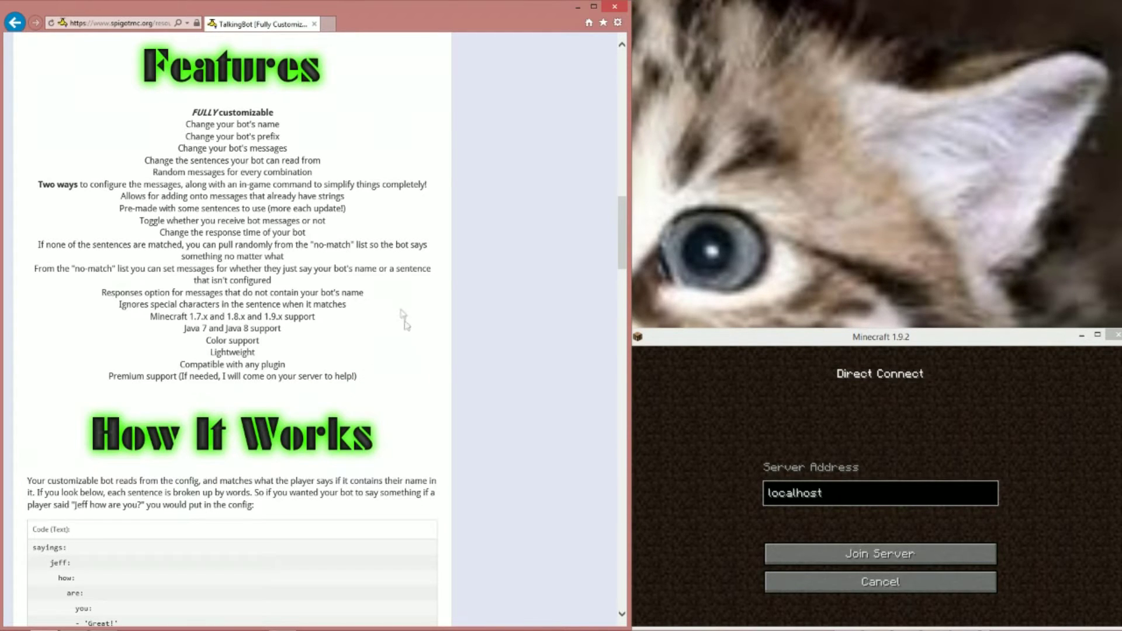
{"action": "scroll", "coordinate": [438, 351], "scroll_direction": "down", "scroll_amount": 3}
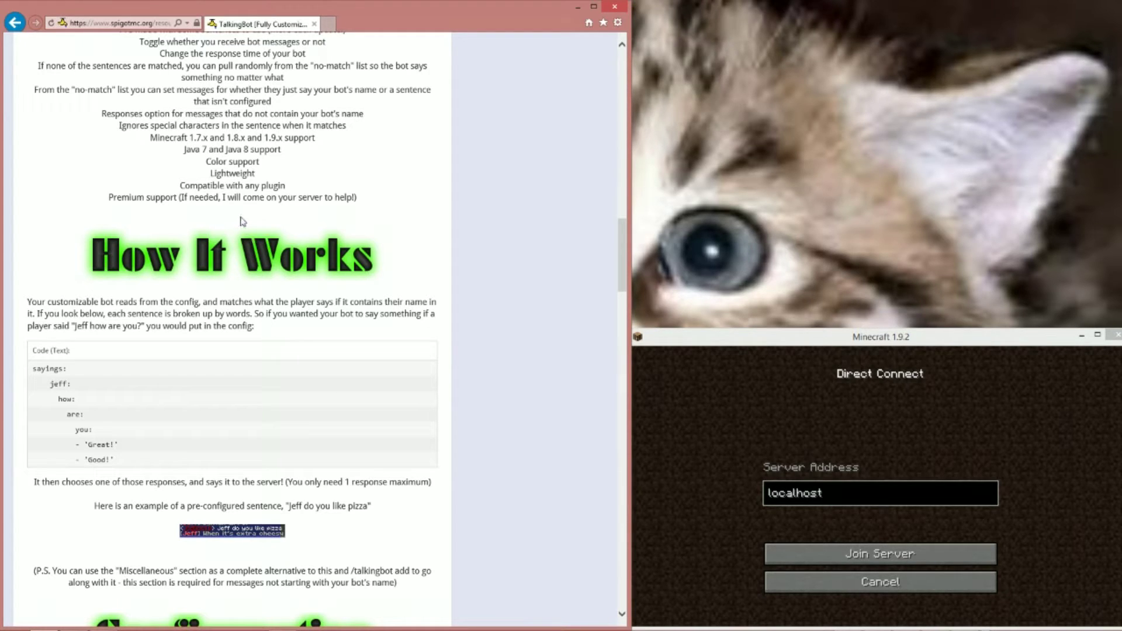
Select 'sayings:' in the sample config, then scroll down to the Configuration section.
{"action": "double_click", "coordinate": [65, 368]}
{"action": "left_click", "coordinate": [49, 383]}
{"action": "scroll", "coordinate": [396, 360], "scroll_direction": "down", "scroll_amount": 2}
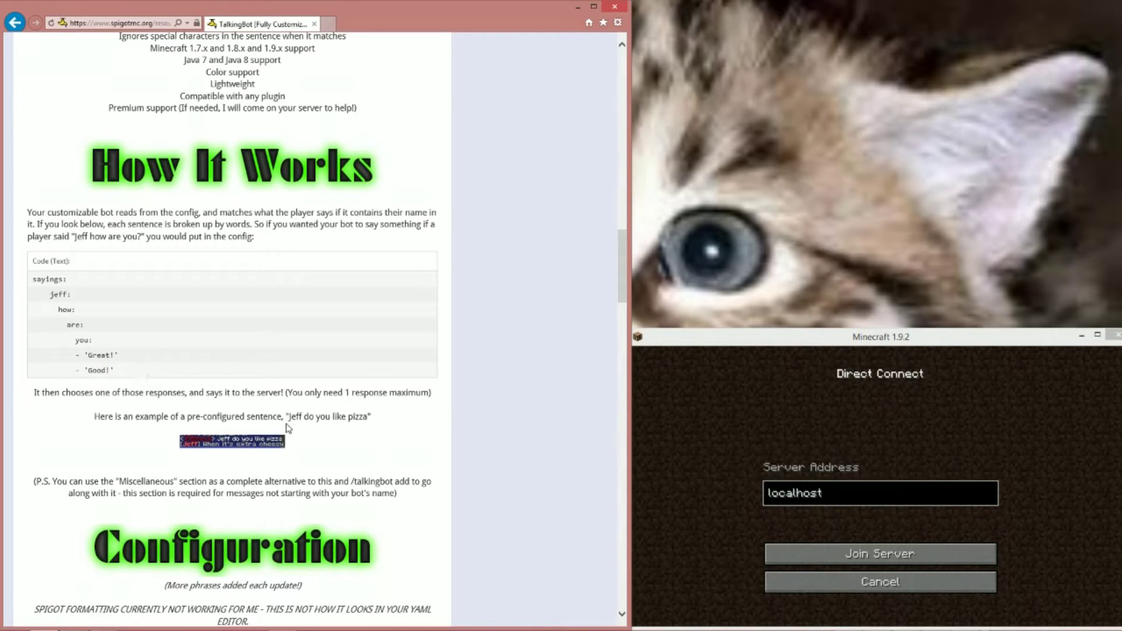
{"action": "scroll", "coordinate": [263, 408], "scroll_direction": "down", "scroll_amount": 2}
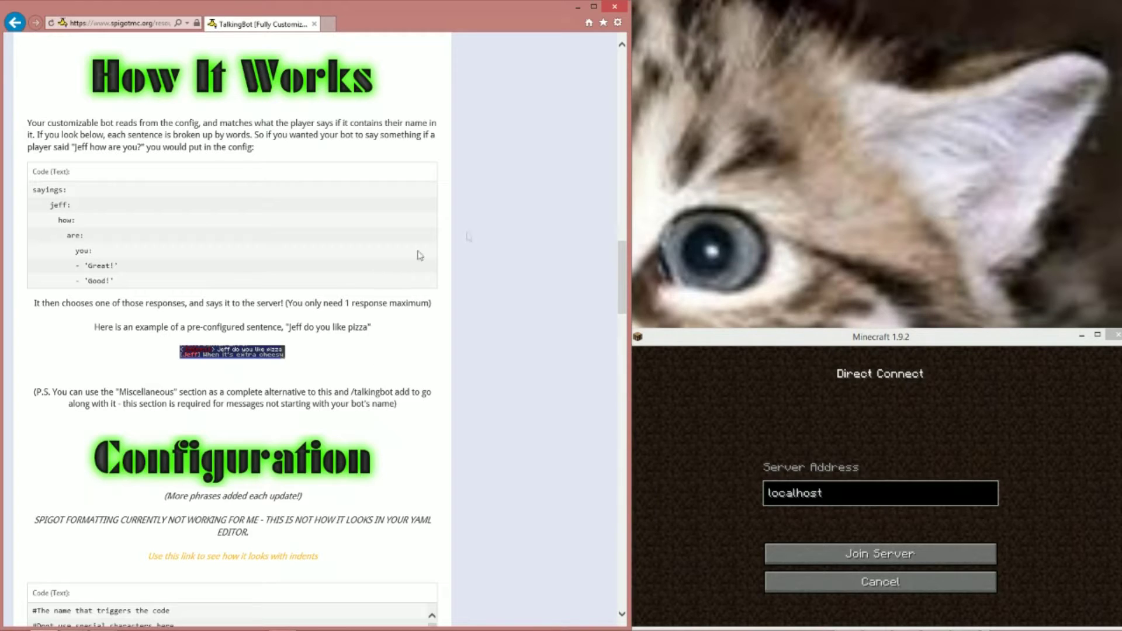
Scroll into the Notes section and highlight the phrase 'word-section'.
{"action": "scroll", "coordinate": [501, 301], "scroll_direction": "down", "scroll_amount": 3}
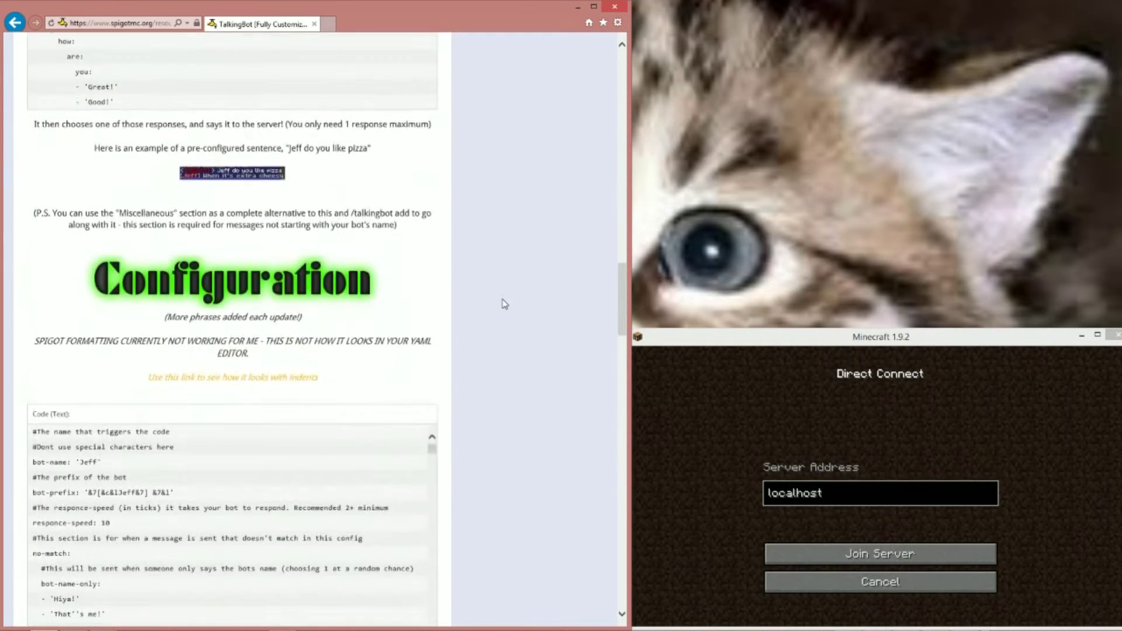
{"action": "scroll", "coordinate": [514, 327], "scroll_direction": "up", "scroll_amount": 3}
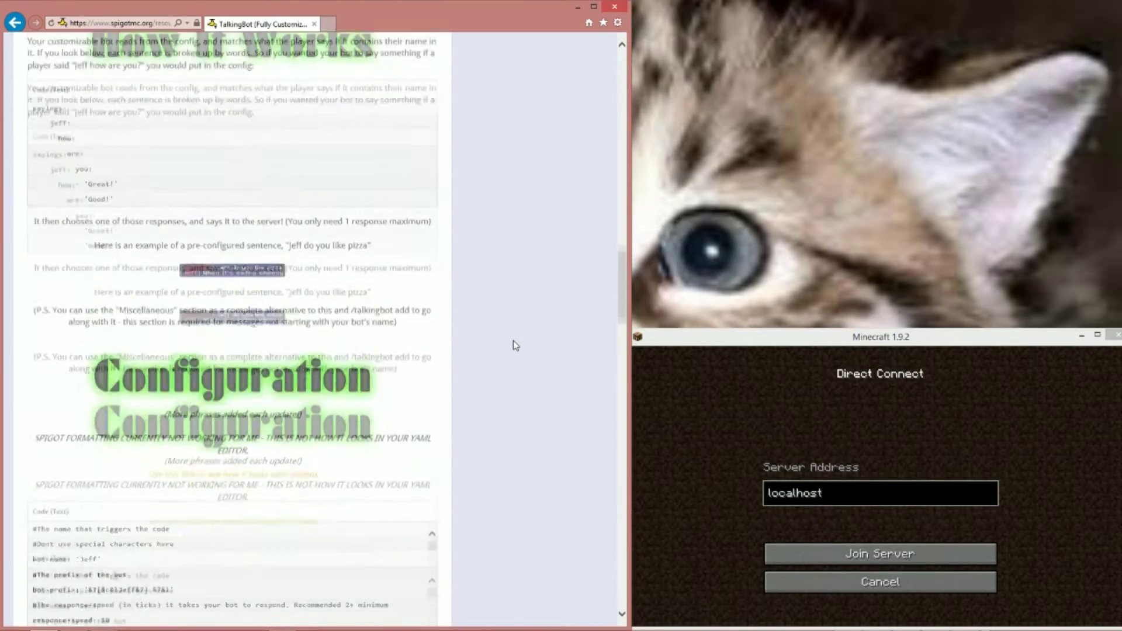
{"action": "scroll", "coordinate": [514, 344], "scroll_direction": "down", "scroll_amount": 1}
{"action": "scroll", "coordinate": [513, 340], "scroll_direction": "down", "scroll_amount": 4}
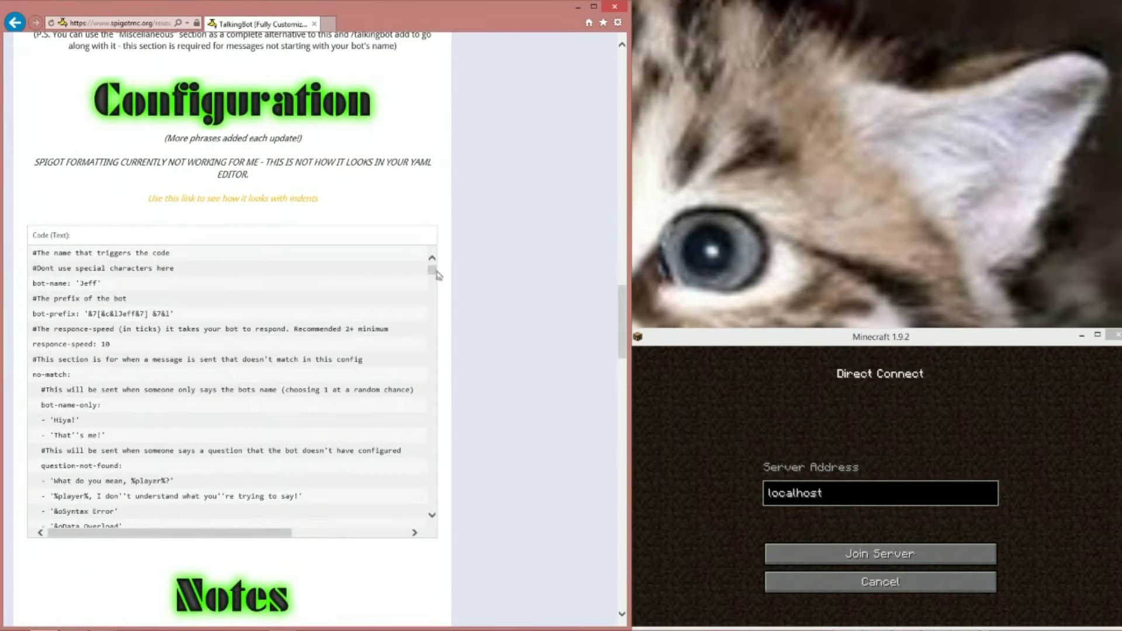
{"action": "mouse_move", "coordinate": [432, 270]}
{"action": "left_mouse_down"}
{"action": "mouse_move", "coordinate": [450, 343]}
{"action": "mouse_move", "coordinate": [447, 261]}
{"action": "left_mouse_up"}
{"action": "scroll", "coordinate": [480, 272], "scroll_direction": "down", "scroll_amount": 5}
{"action": "scroll", "coordinate": [481, 276], "scroll_direction": "down", "scroll_amount": 2}
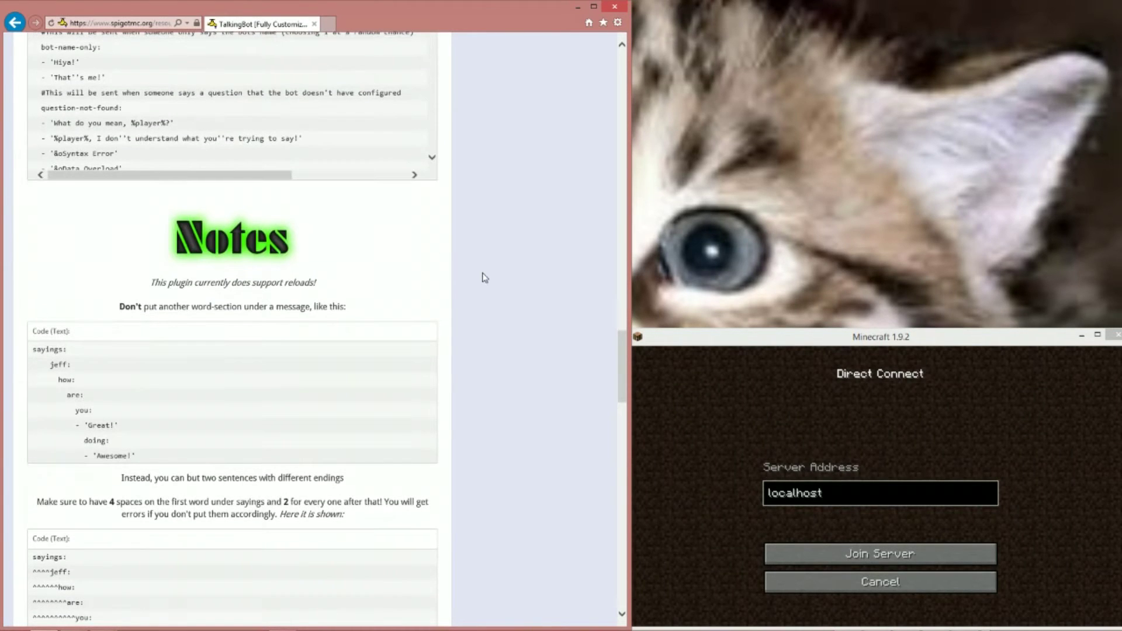
{"action": "scroll", "coordinate": [493, 226], "scroll_direction": "down", "scroll_amount": 2}
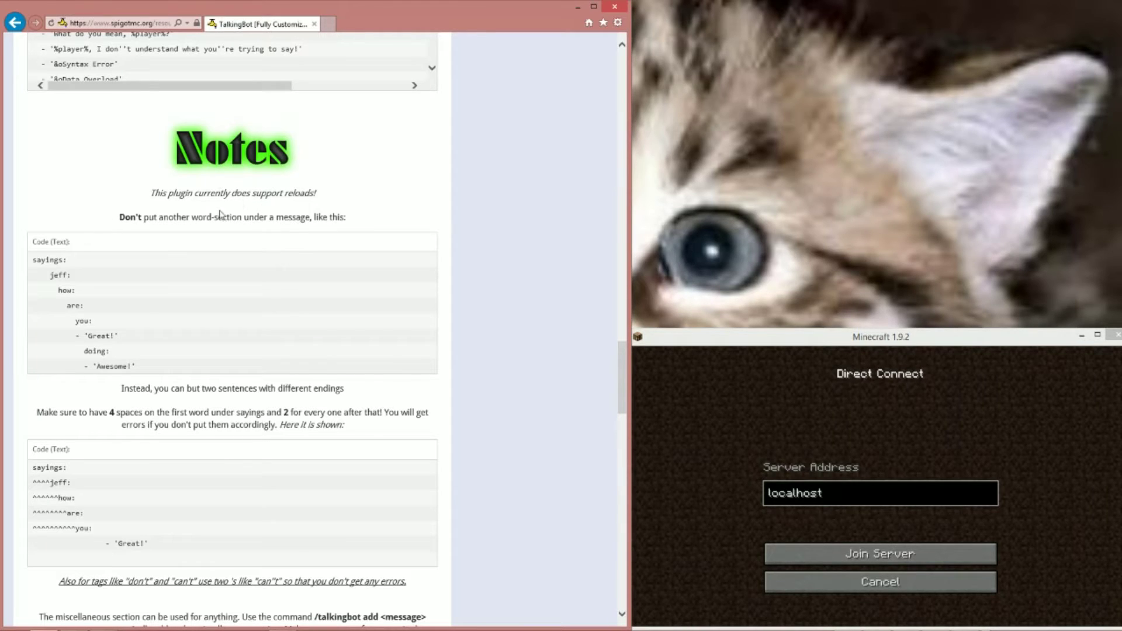
{"action": "left_click_drag", "start_coordinate": [199, 215], "coordinate": [232, 225]}
{"action": "left_click", "coordinate": [254, 215]}
{"action": "scroll", "coordinate": [299, 381], "scroll_direction": "down", "scroll_amount": 3}
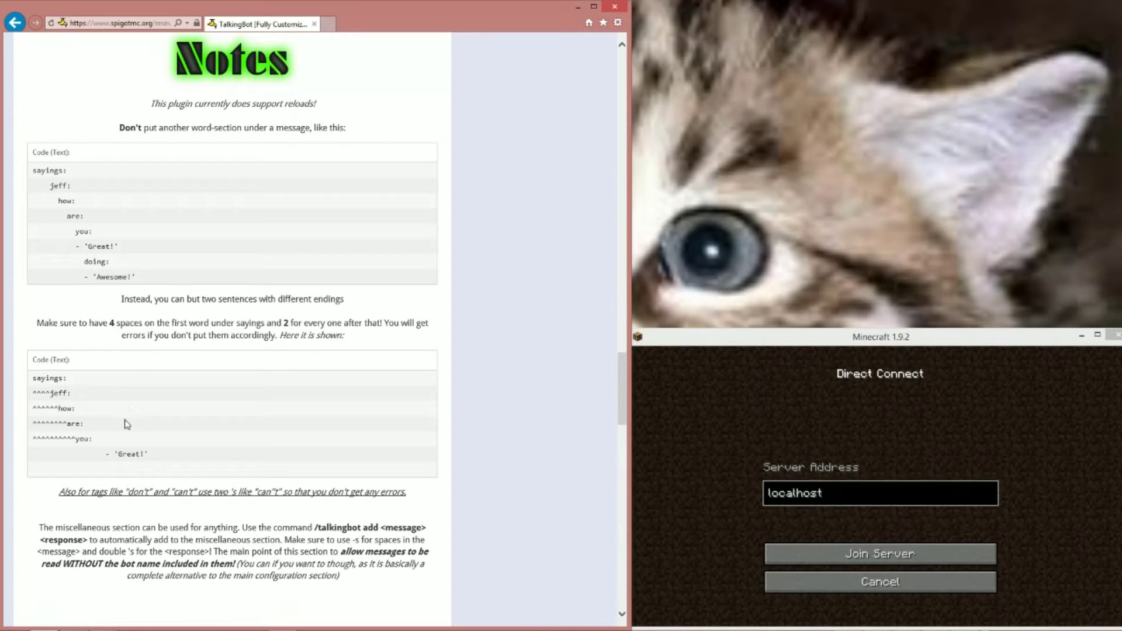
Highlight the indentation spaces before the 'Great!' line, then clear it.
{"action": "left_click_drag", "start_coordinate": [106, 456], "coordinate": [76, 459]}
{"action": "left_click", "coordinate": [78, 441]}
{"action": "left_click_drag", "start_coordinate": [106, 455], "coordinate": [82, 452]}
{"action": "left_click", "coordinate": [106, 455]}
{"action": "left_click", "coordinate": [80, 452]}
{"action": "scroll", "coordinate": [314, 338], "scroll_direction": "down", "scroll_amount": 3}
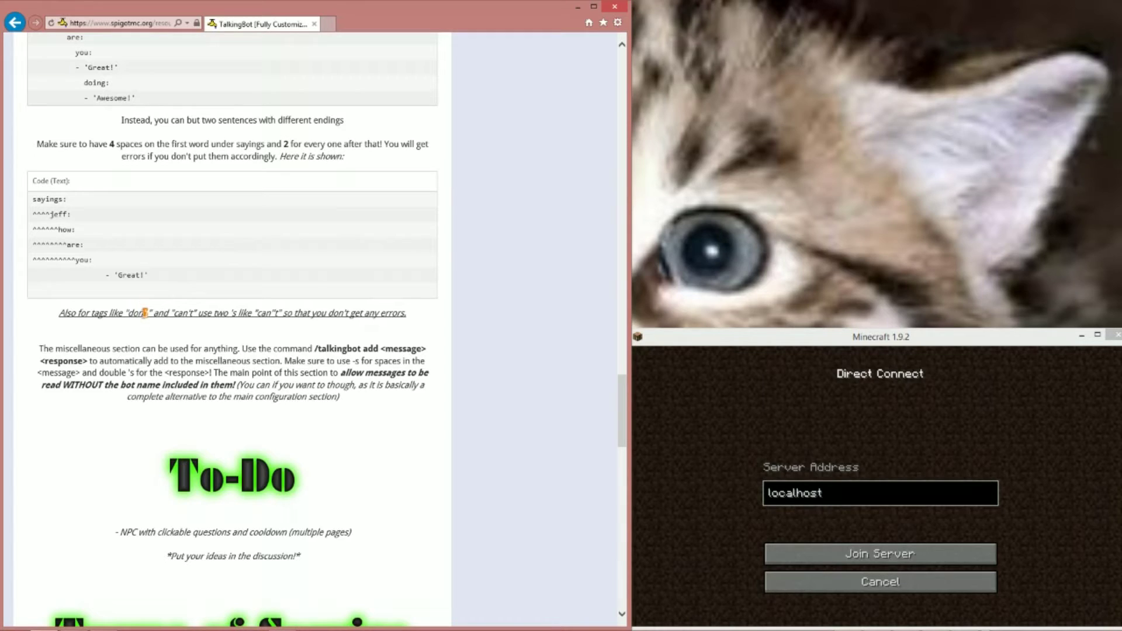
Highlight the words 'don't' and 'can't' in the note, then scroll to the To-Do list.
{"action": "double_click", "coordinate": [147, 314]}
{"action": "left_click", "coordinate": [146, 314]}
{"action": "double_click", "coordinate": [276, 313]}
{"action": "left_click", "coordinate": [275, 314]}
{"action": "scroll", "coordinate": [464, 326], "scroll_direction": "down", "scroll_amount": 2}
Scroll to the Terms of Service and briefly select some of its text.
{"action": "scroll", "coordinate": [180, 352], "scroll_direction": "up", "scroll_amount": 2}
{"action": "scroll", "coordinate": [478, 334], "scroll_direction": "down", "scroll_amount": 3}
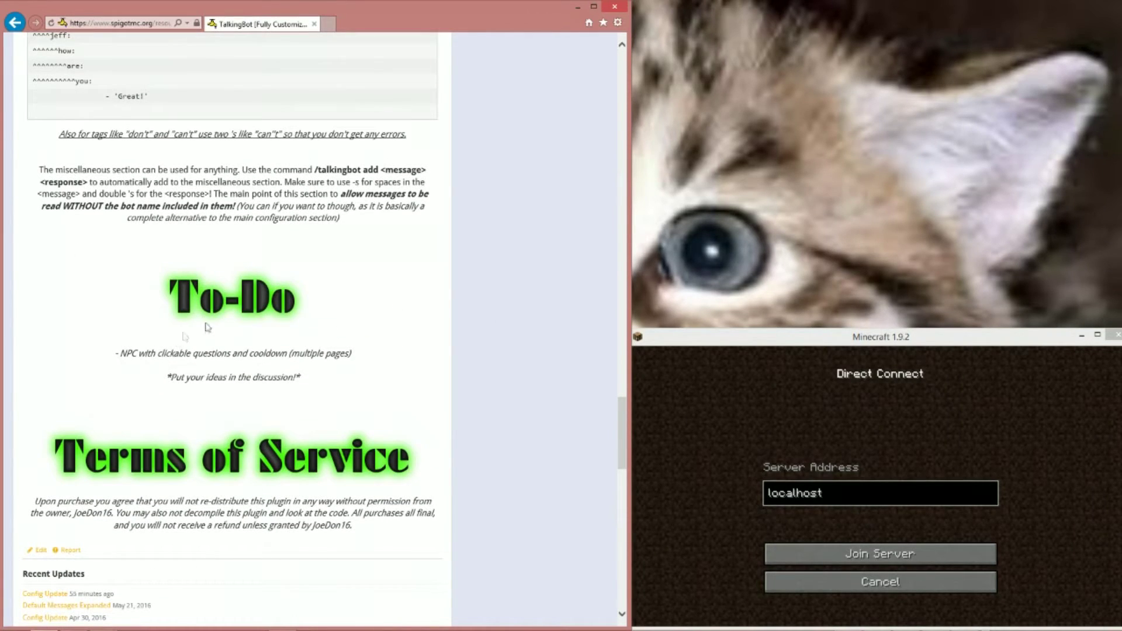
{"action": "scroll", "coordinate": [361, 358], "scroll_direction": "down", "scroll_amount": 2}
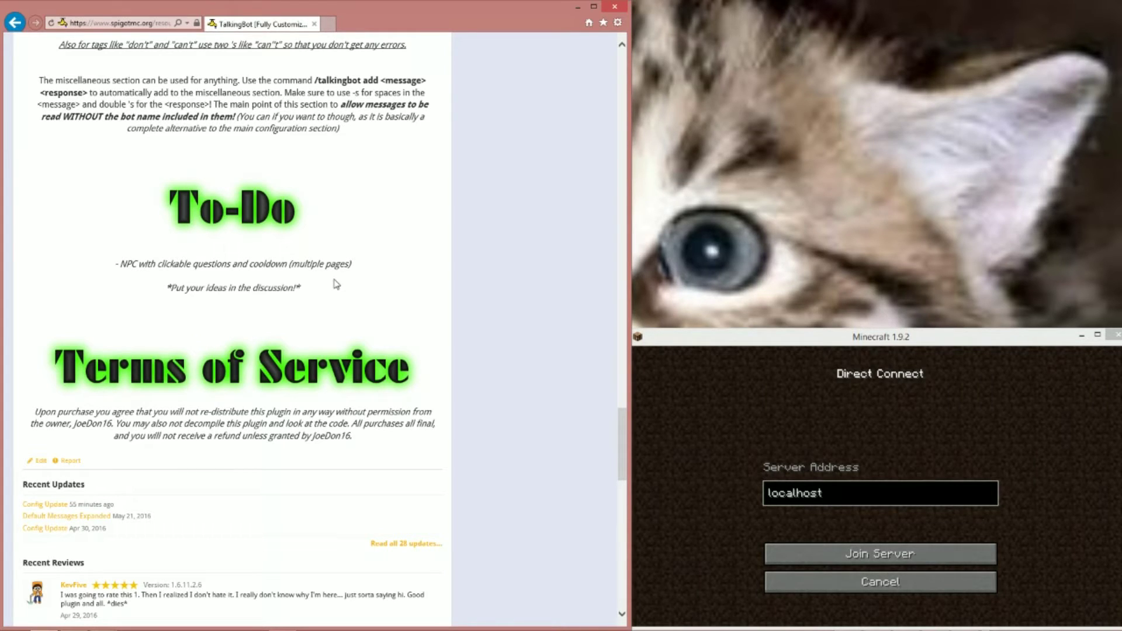
{"action": "left_click_drag", "start_coordinate": [181, 430], "coordinate": [273, 444]}
{"action": "left_click", "coordinate": [273, 444]}
Scroll through Recent Reviews to the footer and back up to the Configuration code box.
{"action": "scroll", "coordinate": [466, 301], "scroll_direction": "down", "scroll_amount": 3}
{"action": "scroll", "coordinate": [465, 301], "scroll_direction": "up", "scroll_amount": 5}
{"action": "scroll", "coordinate": [466, 298], "scroll_direction": "down", "scroll_amount": 12}
{"action": "scroll", "coordinate": [466, 287], "scroll_direction": "down", "scroll_amount": 3}
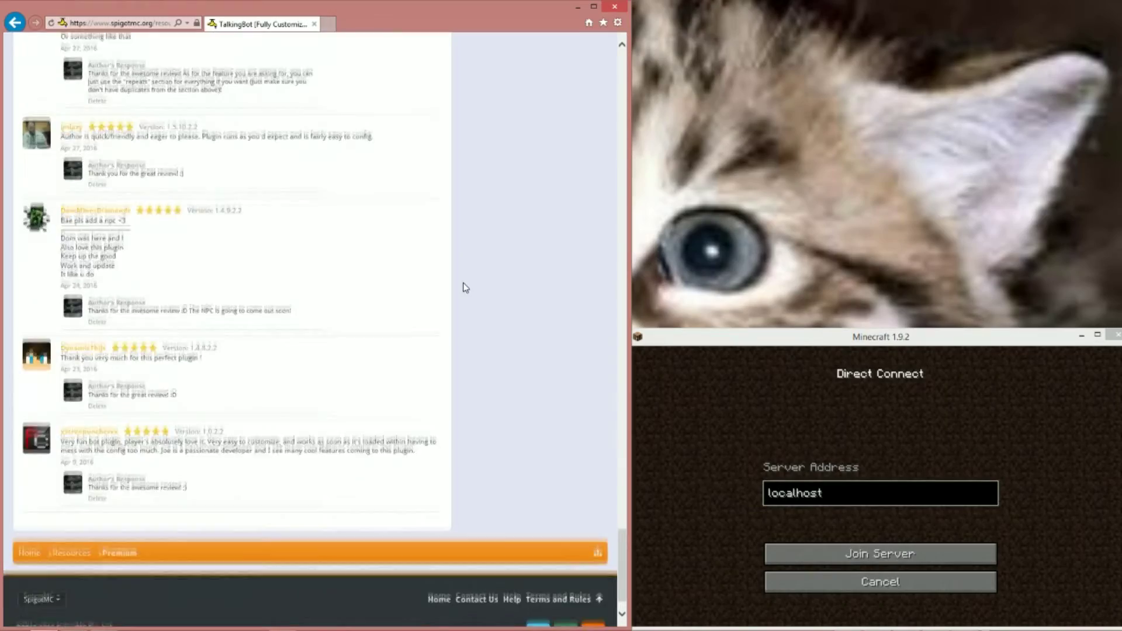
{"action": "scroll", "coordinate": [465, 284], "scroll_direction": "up", "scroll_amount": 15}
{"action": "scroll", "coordinate": [480, 279], "scroll_direction": "up", "scroll_amount": 5}
{"action": "scroll", "coordinate": [482, 276], "scroll_direction": "down", "scroll_amount": 5}
{"action": "mouse_move", "coordinate": [432, 178]}
{"action": "left_mouse_down"}
{"action": "mouse_move", "coordinate": [422, 399]}
{"action": "mouse_move", "coordinate": [446, 171]}
{"action": "left_mouse_up"}
Open the indented TalkingBot Config #2 on Pastebin and zoom it to about 125%.
{"action": "left_click", "coordinate": [265, 110]}
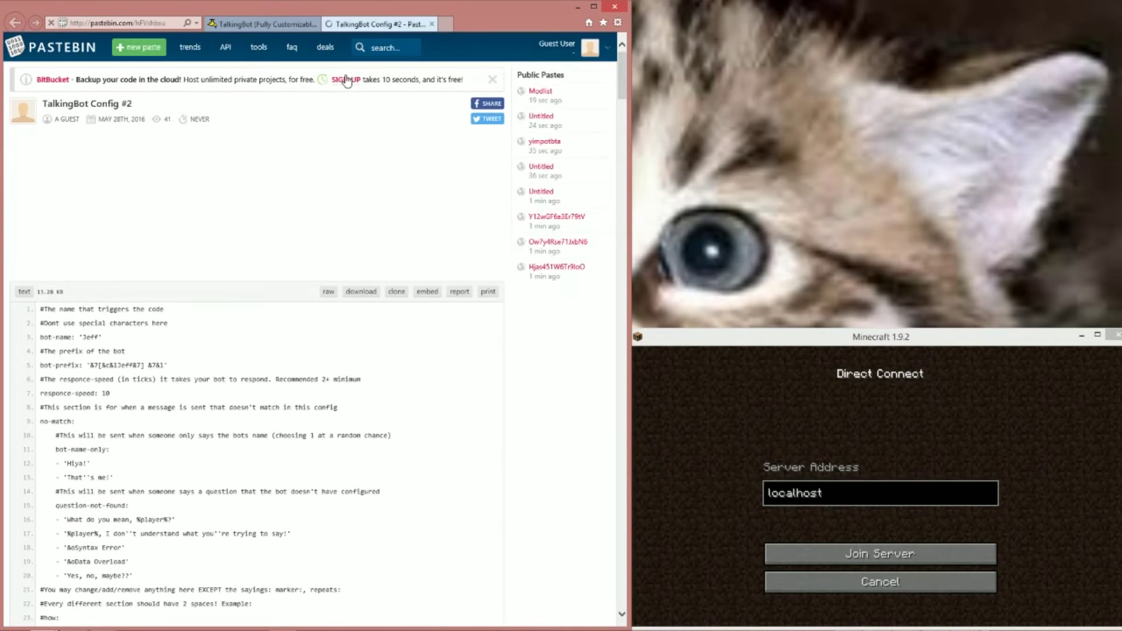
{"action": "scroll", "coordinate": [341, 176], "scroll_direction": "down", "scroll_amount": 5}
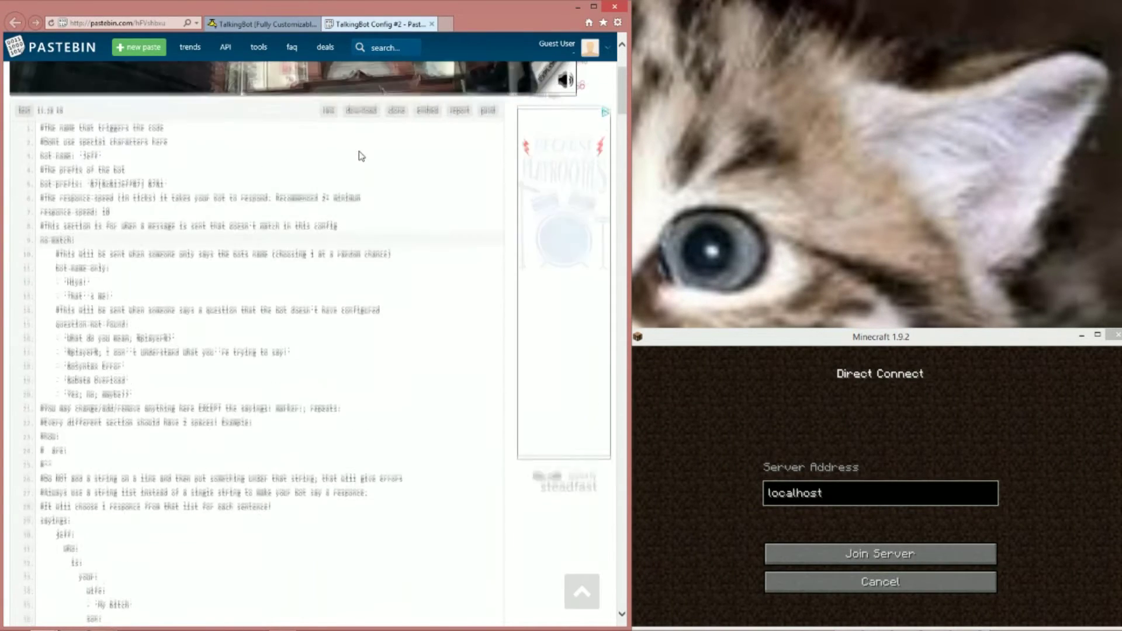
{"action": "scroll", "coordinate": [358, 155], "scroll_direction": "up", "scroll_amount": 2}
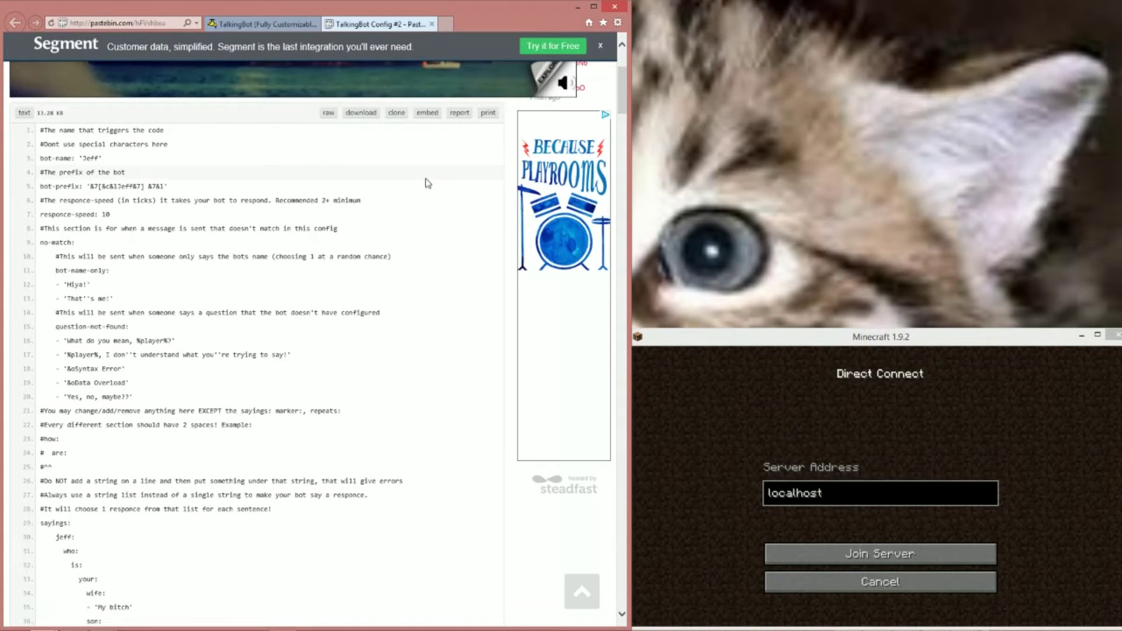
{"action": "key", "text": "ctrl+plus"}
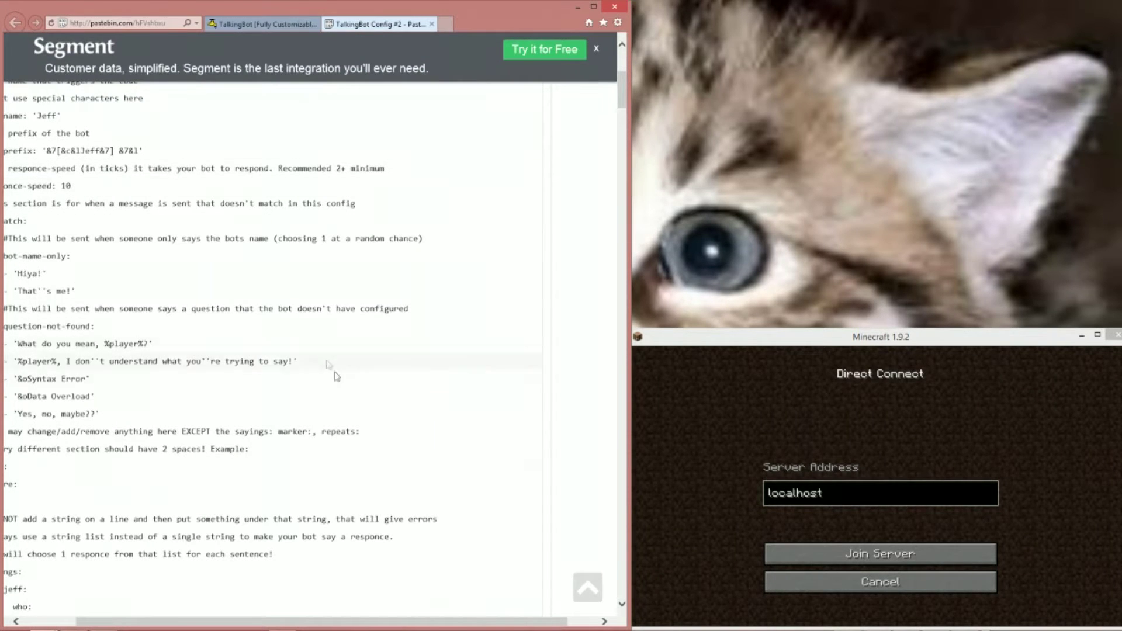
{"action": "left_click_drag", "start_coordinate": [230, 617], "coordinate": [177, 618]}
{"action": "scroll", "coordinate": [105, 200], "scroll_direction": "up", "scroll_amount": 2}
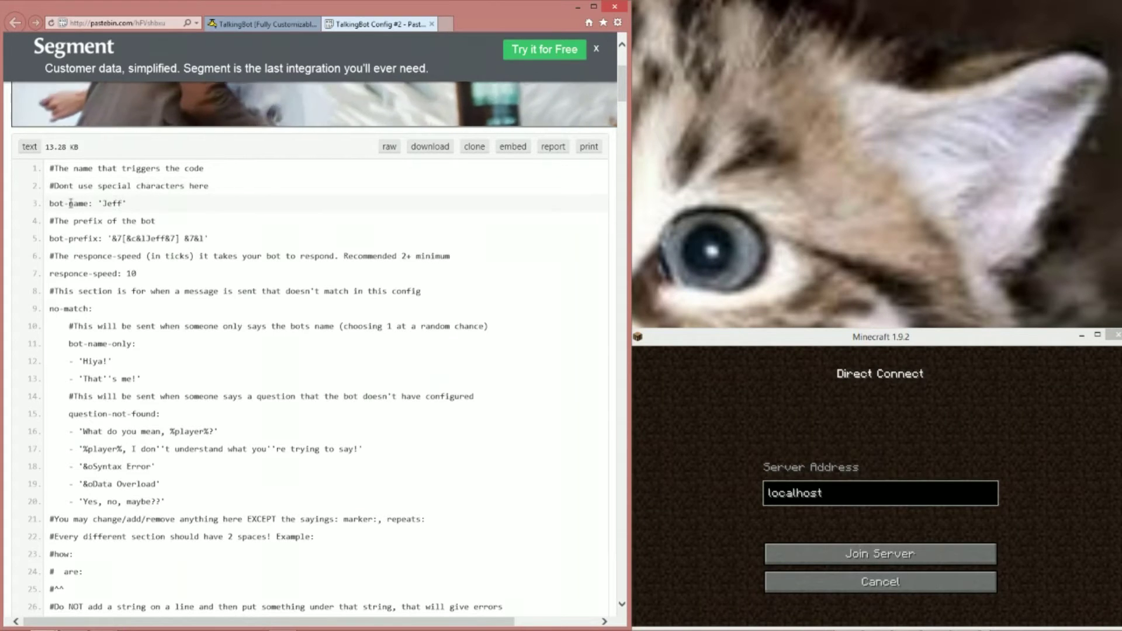
Highlight the bot name 'Jeff' on line 3, then scroll down the paste.
{"action": "double_click", "coordinate": [112, 203]}
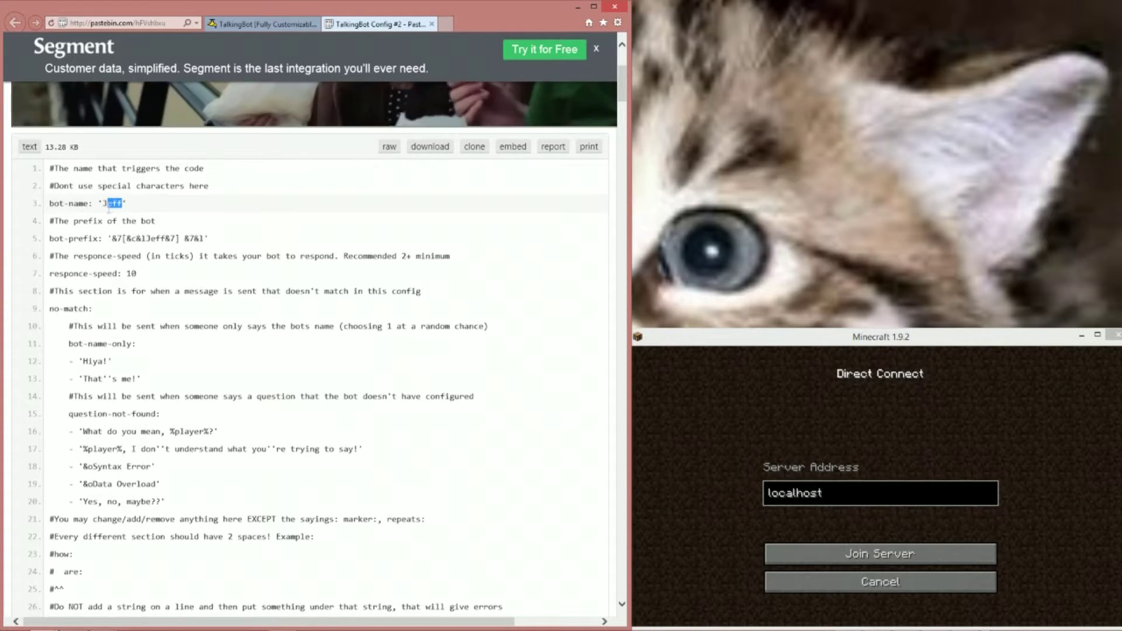
{"action": "left_click", "coordinate": [138, 209]}
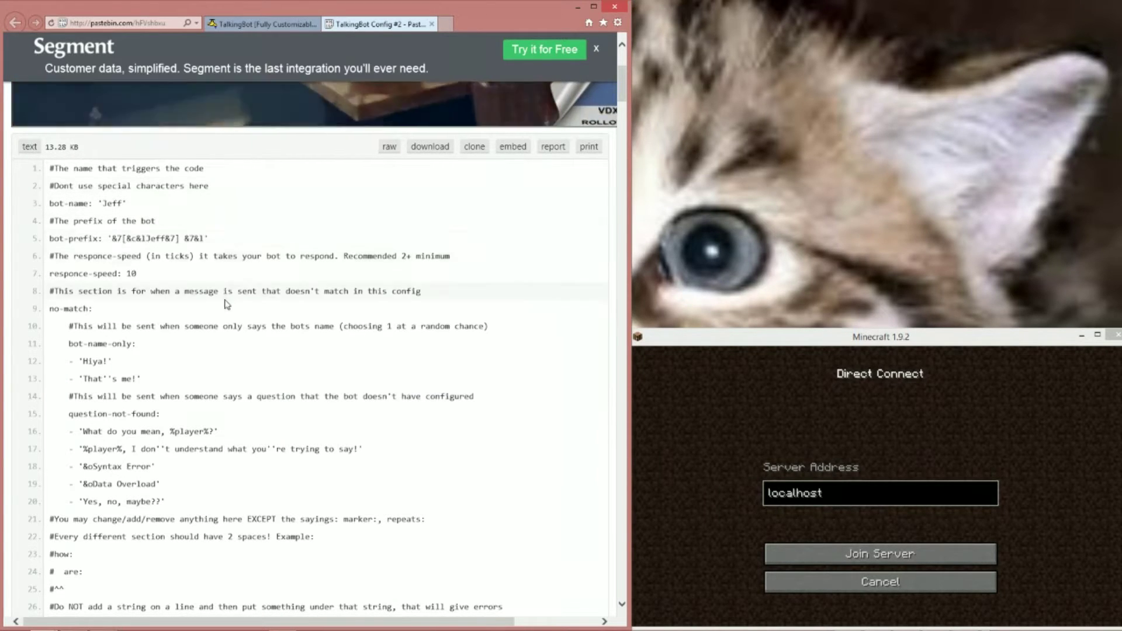
{"action": "scroll", "coordinate": [227, 303], "scroll_direction": "down", "scroll_amount": 3}
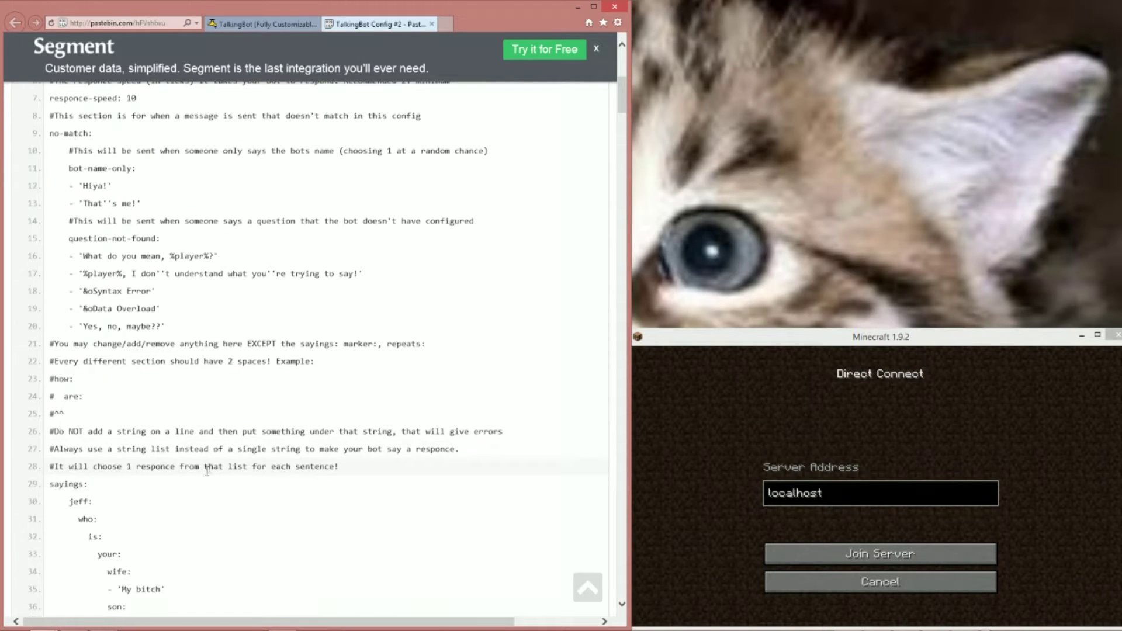
{"action": "scroll", "coordinate": [207, 470], "scroll_direction": "up", "scroll_amount": 3}
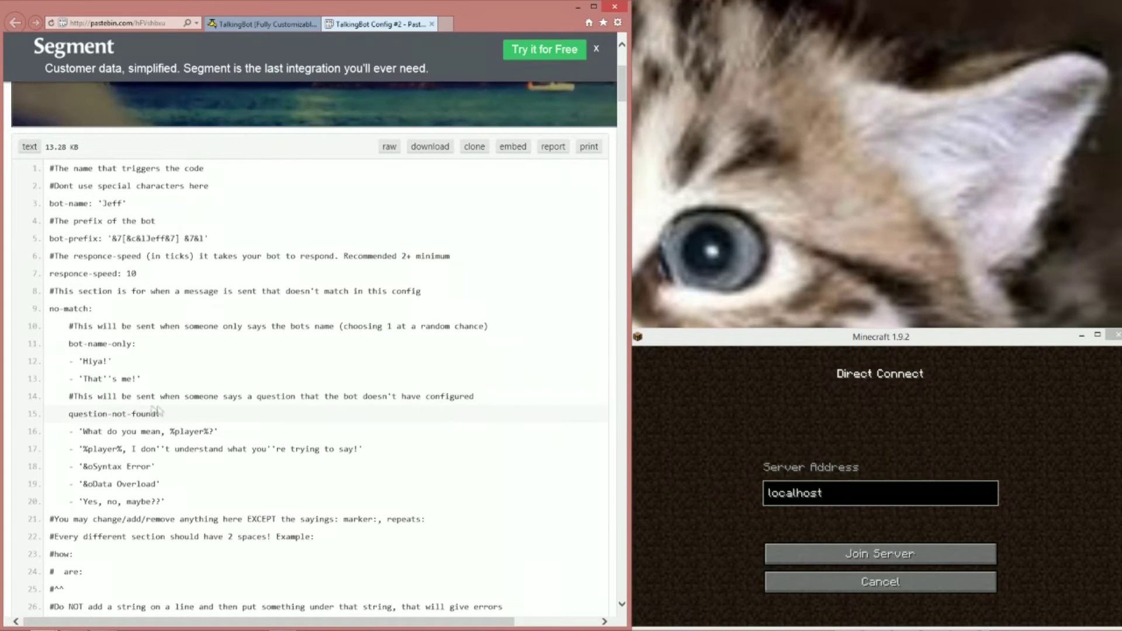
{"action": "scroll", "coordinate": [193, 379], "scroll_direction": "down", "scroll_amount": 1}
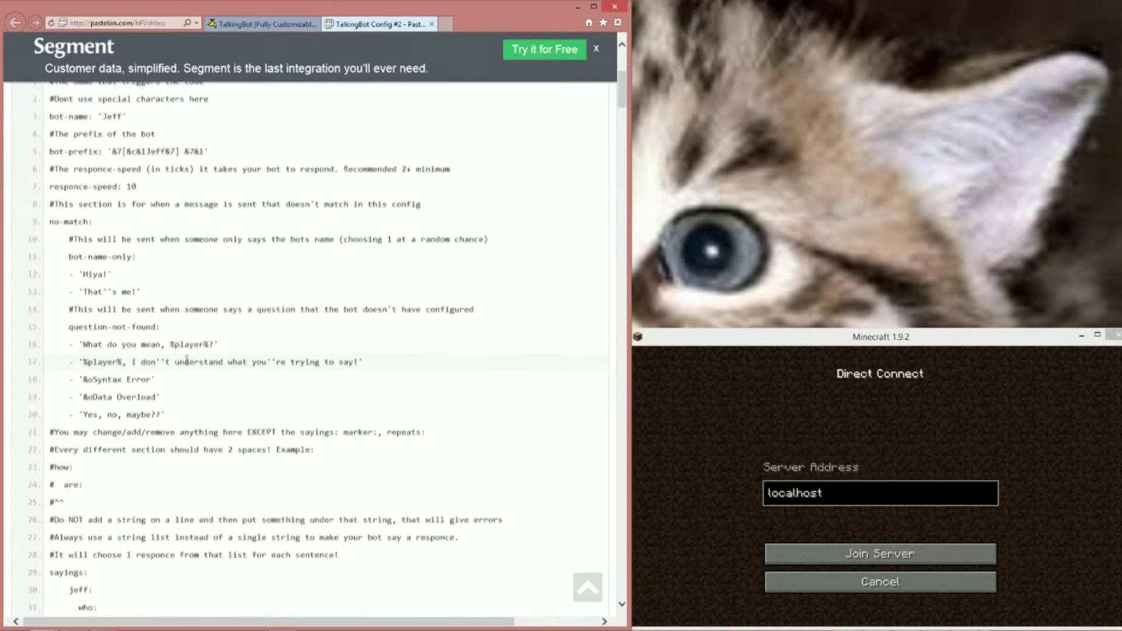
{"action": "left_click_drag", "start_coordinate": [199, 416], "coordinate": [59, 344]}
{"action": "left_click", "coordinate": [181, 365]}
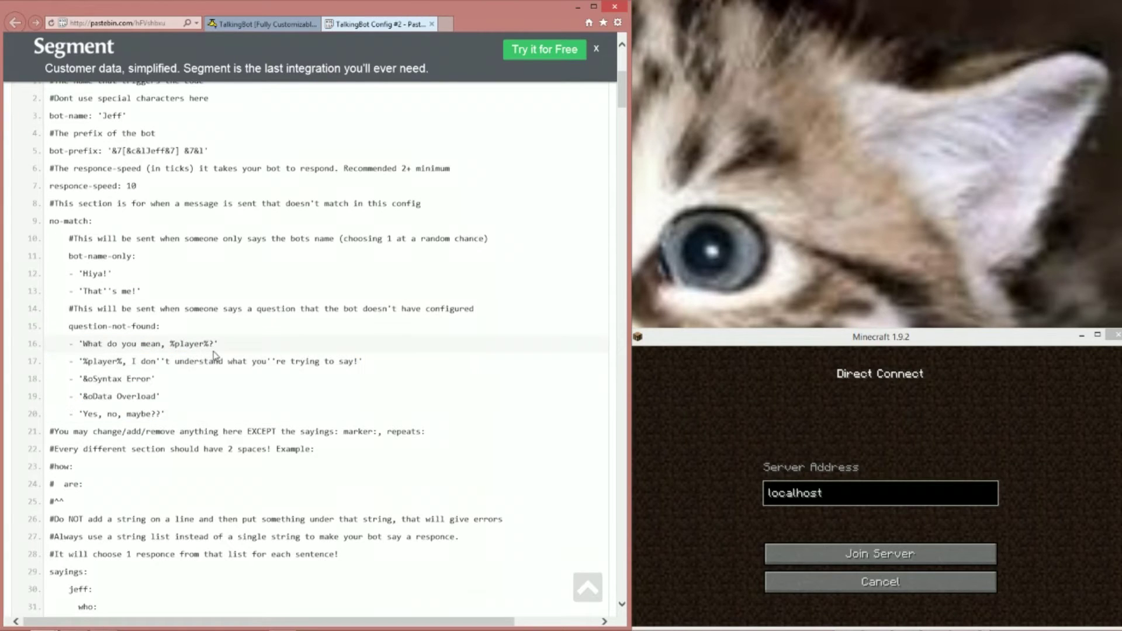
{"action": "left_click_drag", "start_coordinate": [232, 344], "coordinate": [174, 344]}
{"action": "left_click", "coordinate": [205, 348]}
{"action": "scroll", "coordinate": [213, 339], "scroll_direction": "down", "scroll_amount": 1}
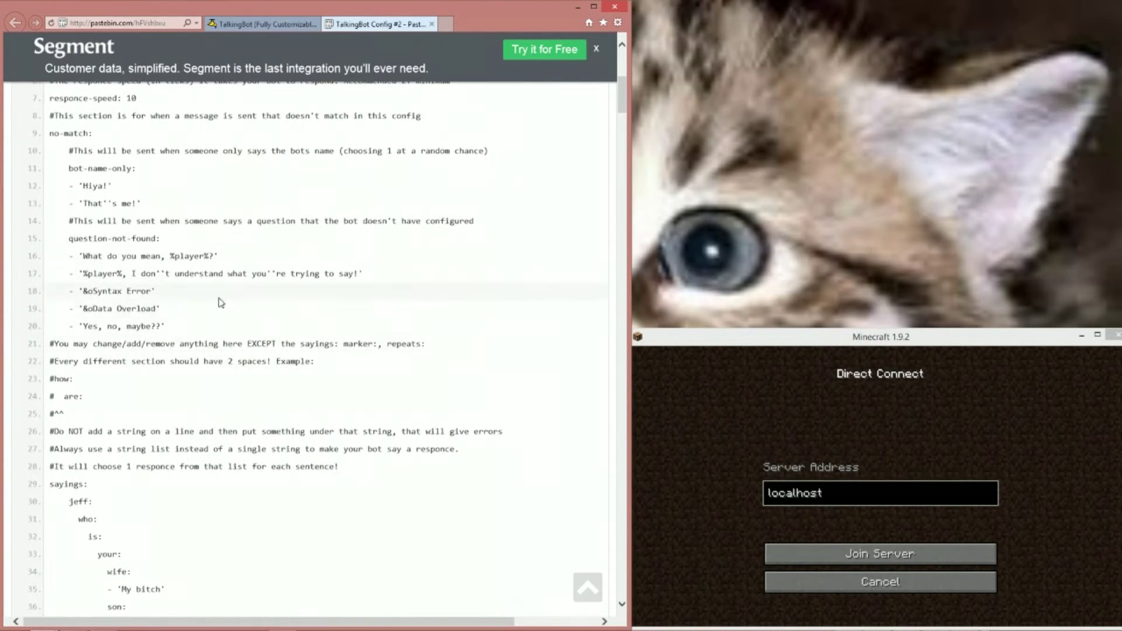
{"action": "scroll", "coordinate": [226, 298], "scroll_direction": "down", "scroll_amount": 4}
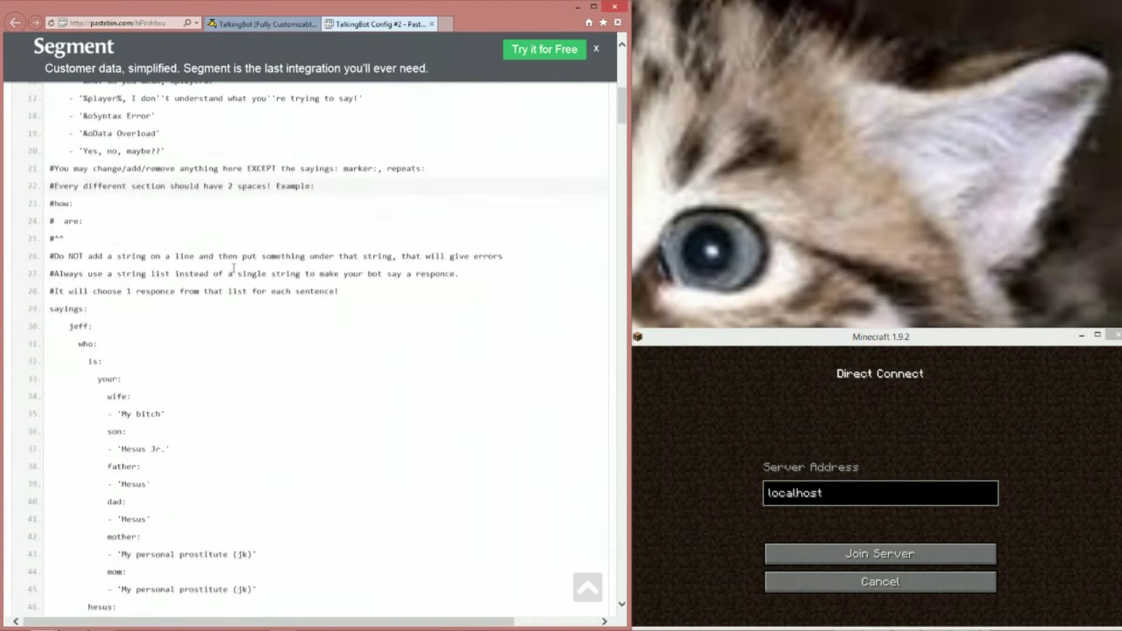
{"action": "scroll", "coordinate": [185, 272], "scroll_direction": "up", "scroll_amount": 4}
{"action": "left_click_drag", "start_coordinate": [191, 326], "coordinate": [47, 255]}
{"action": "left_click", "coordinate": [153, 203]}
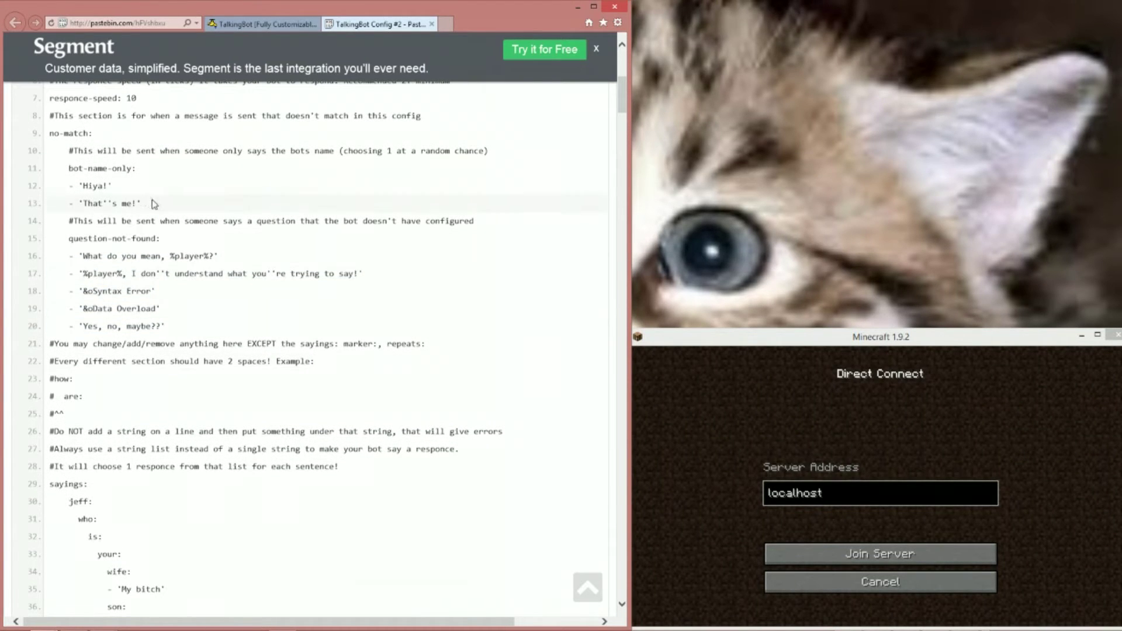
{"action": "left_click_drag", "start_coordinate": [138, 202], "coordinate": [74, 186]}
{"action": "left_click", "coordinate": [72, 186]}
{"action": "left_click_drag", "start_coordinate": [66, 182], "coordinate": [138, 204]}
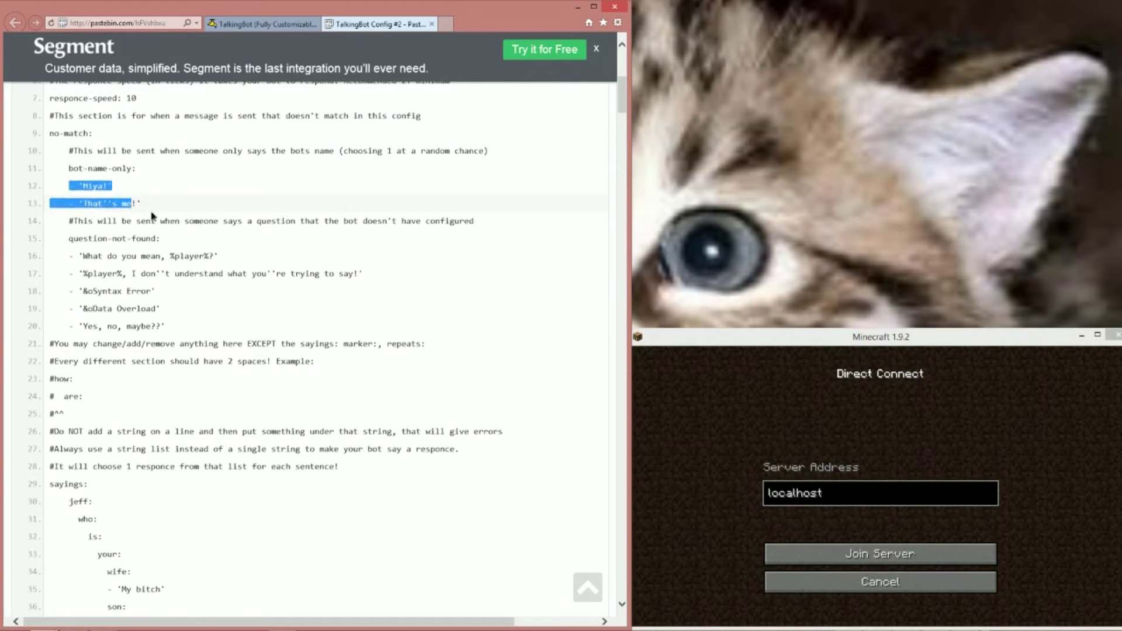
{"action": "left_click", "coordinate": [151, 210]}
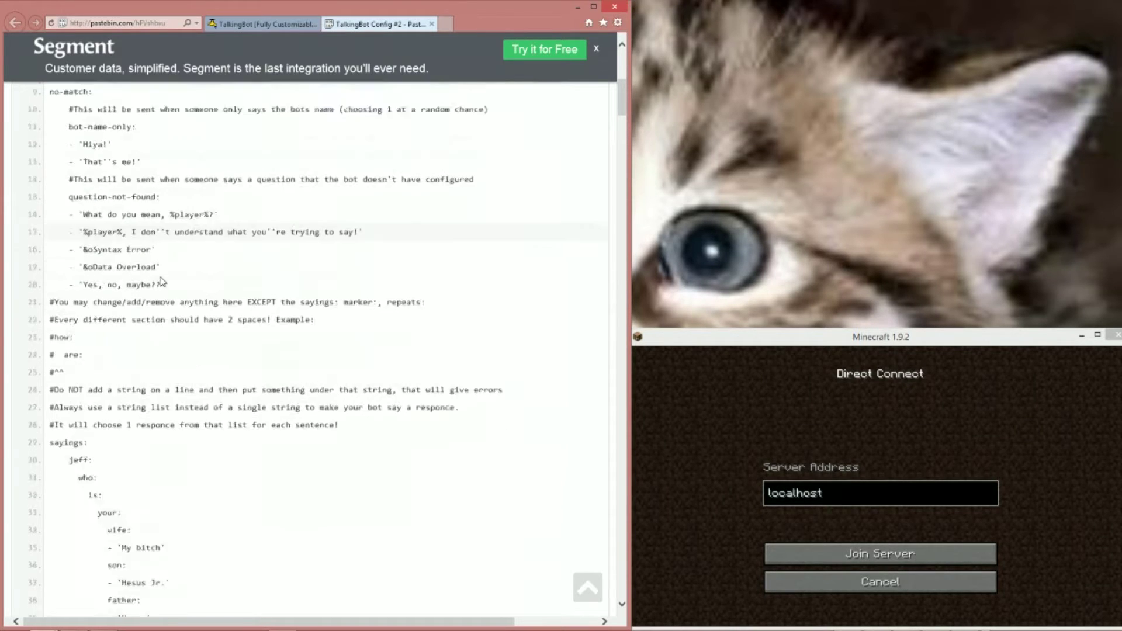